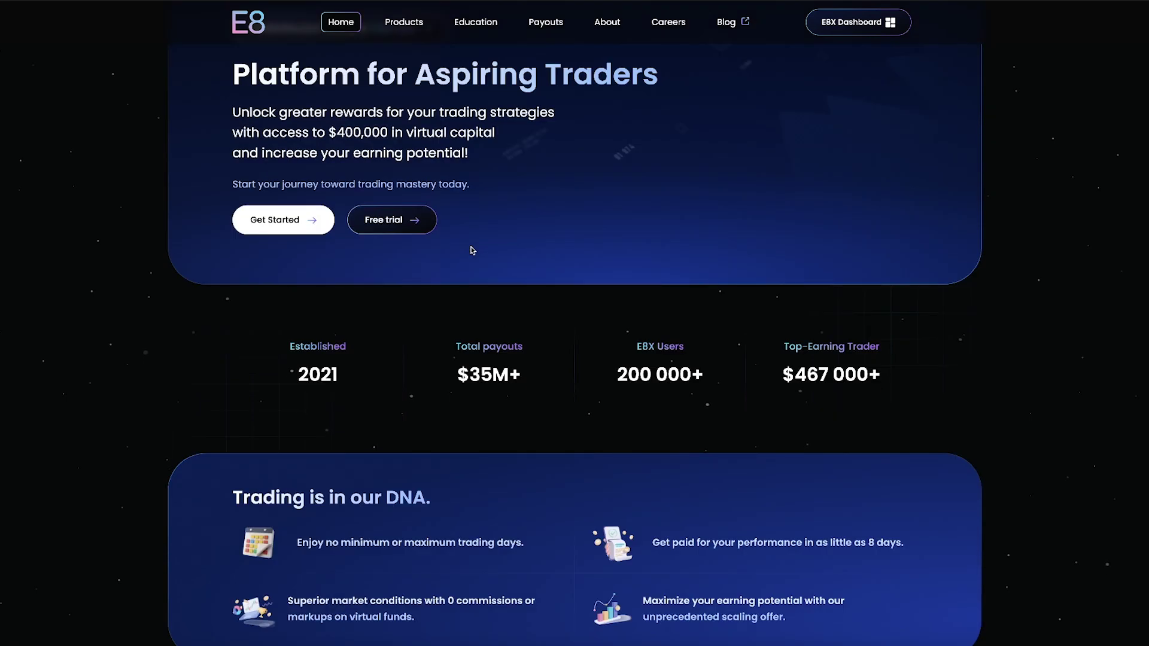
scroll(472, 250, "down", 1)
scroll(458, 256, "up", 2)
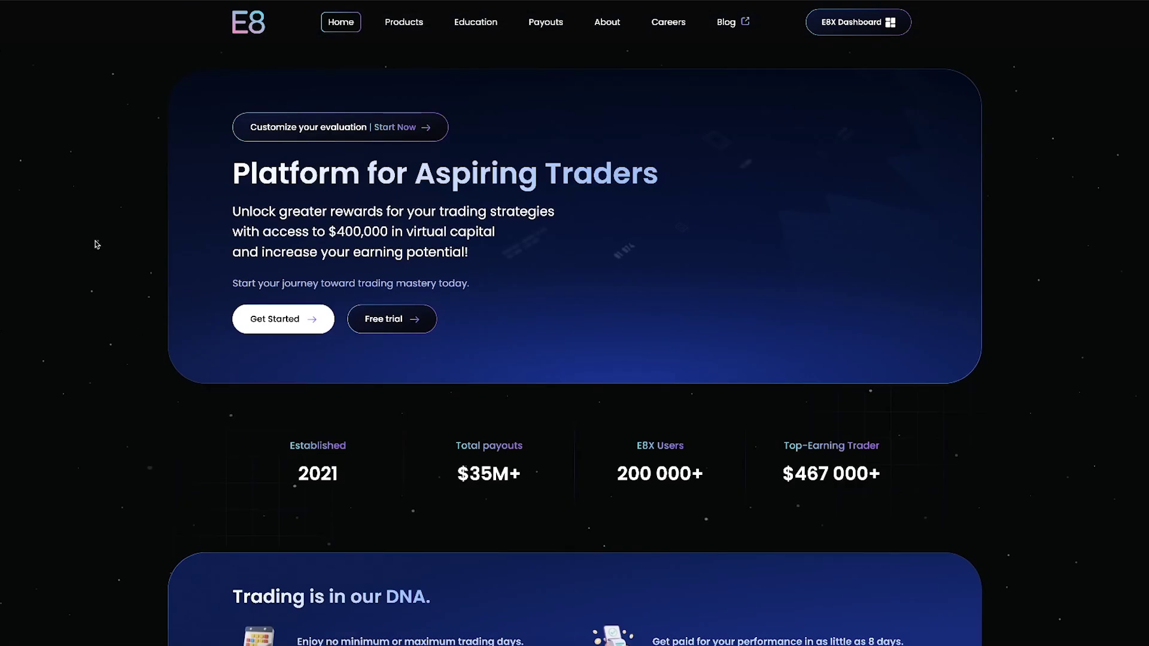
scroll(96, 245, "down", 2)
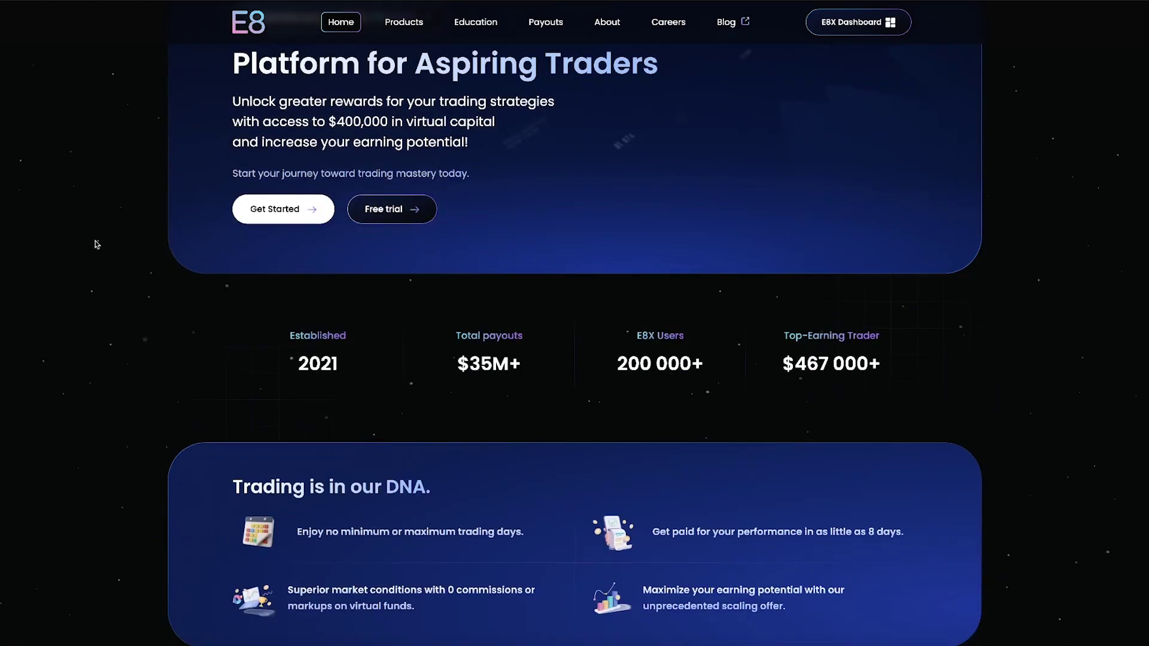
scroll(96, 245, "up", 1)
scroll(96, 244, "down", 3)
scroll(96, 245, "down", 1)
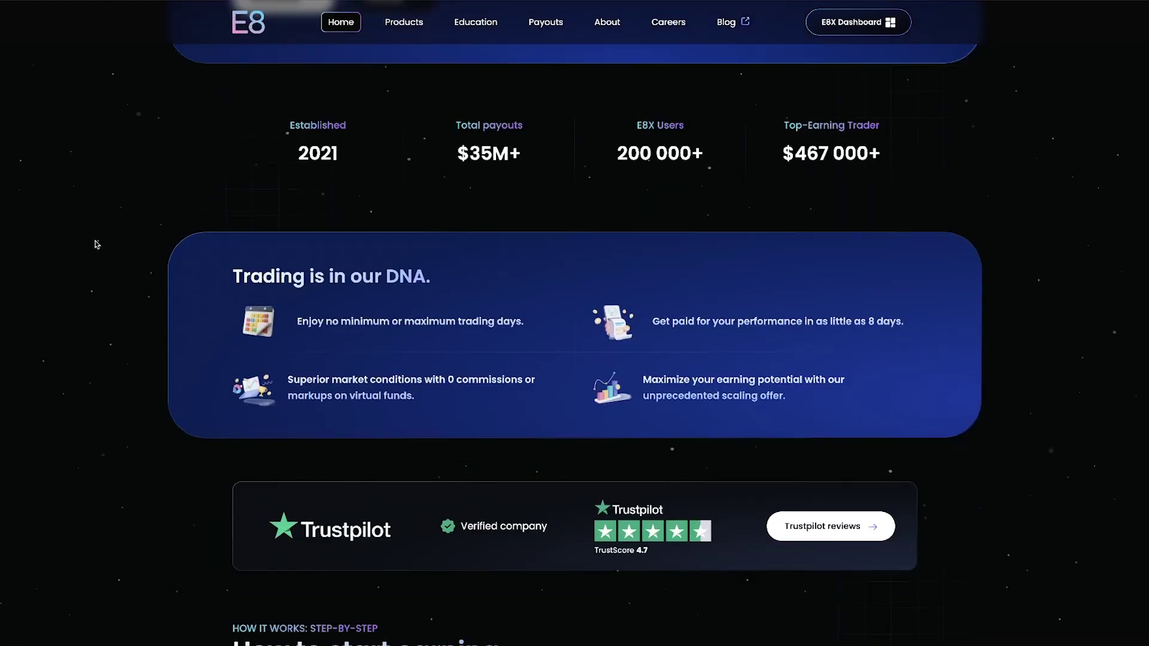
scroll(97, 245, "down", 2)
scroll(96, 245, "down", 2)
scroll(97, 244, "down", 2)
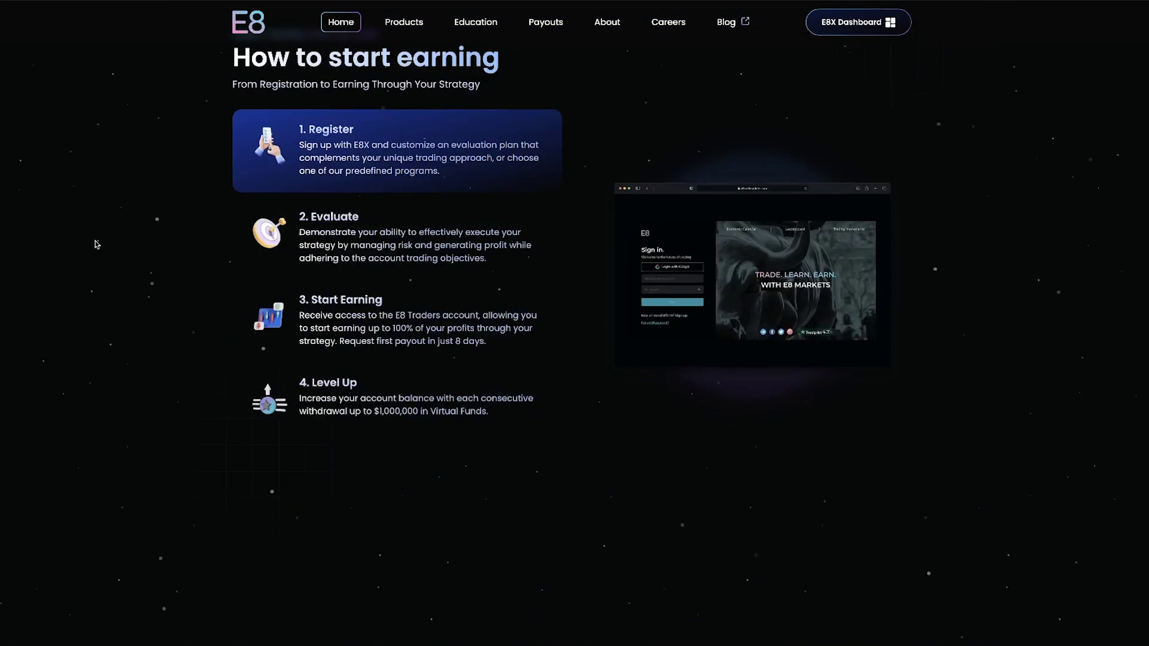
scroll(96, 245, "down", 2)
scroll(96, 244, "down", 3)
scroll(96, 245, "down", 2)
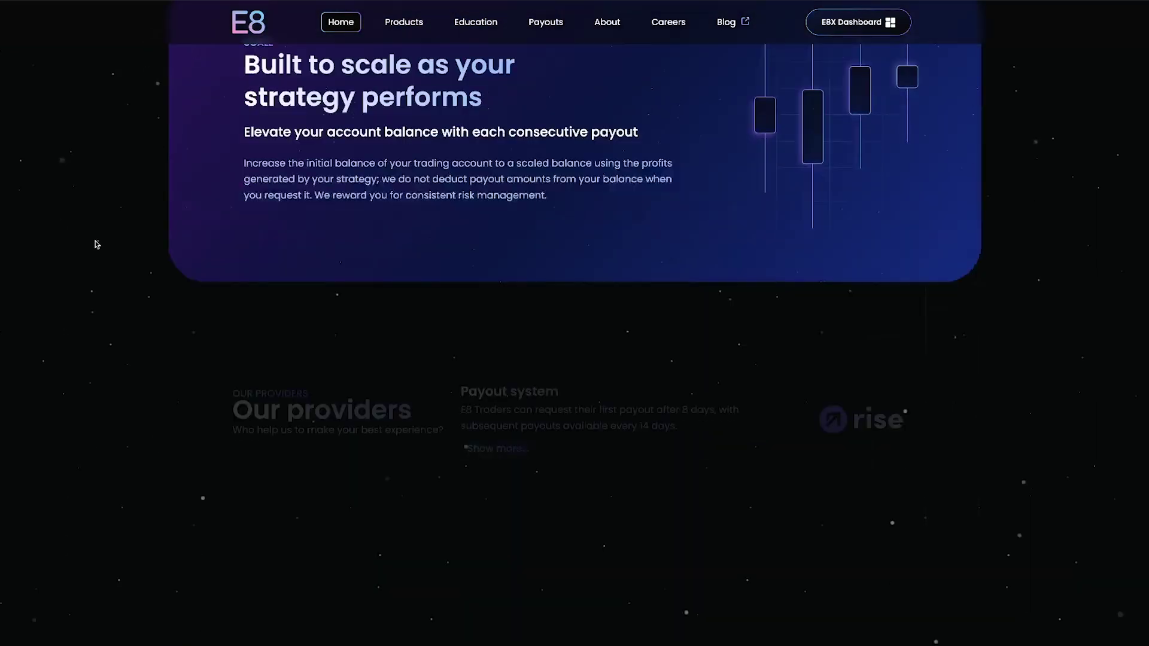
scroll(96, 245, "down", 2)
scroll(96, 245, "down", 3)
scroll(95, 244, "down", 2)
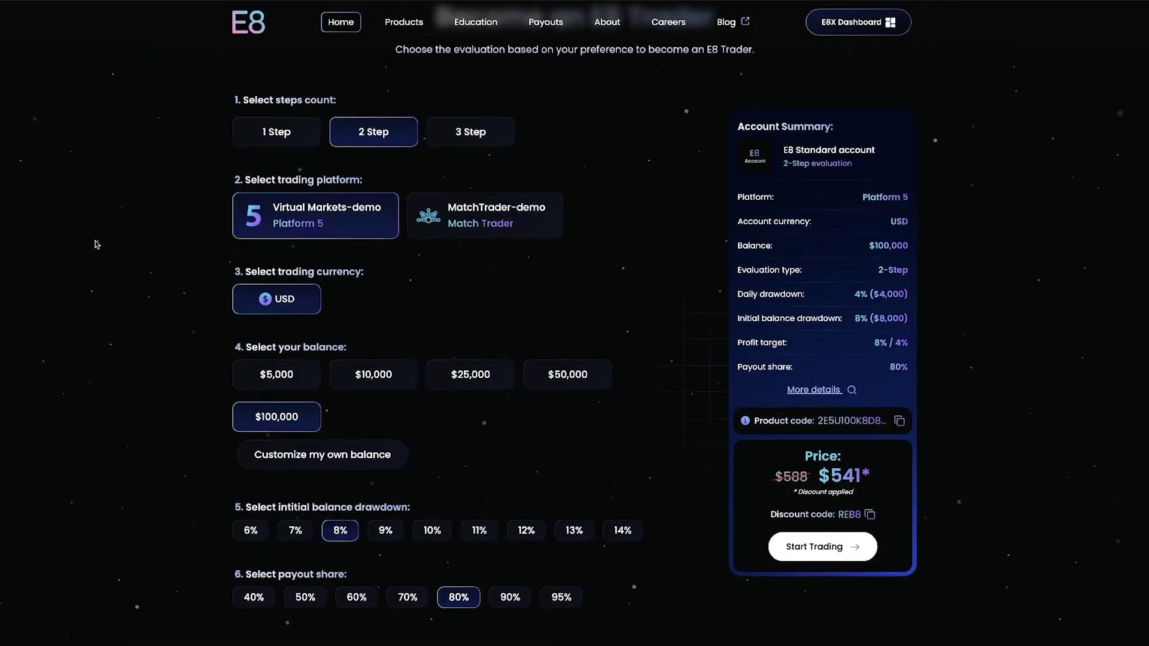
scroll(97, 245, "down", 2)
scroll(97, 244, "down", 1)
scroll(97, 244, "down", 2)
scroll(97, 245, "down", 3)
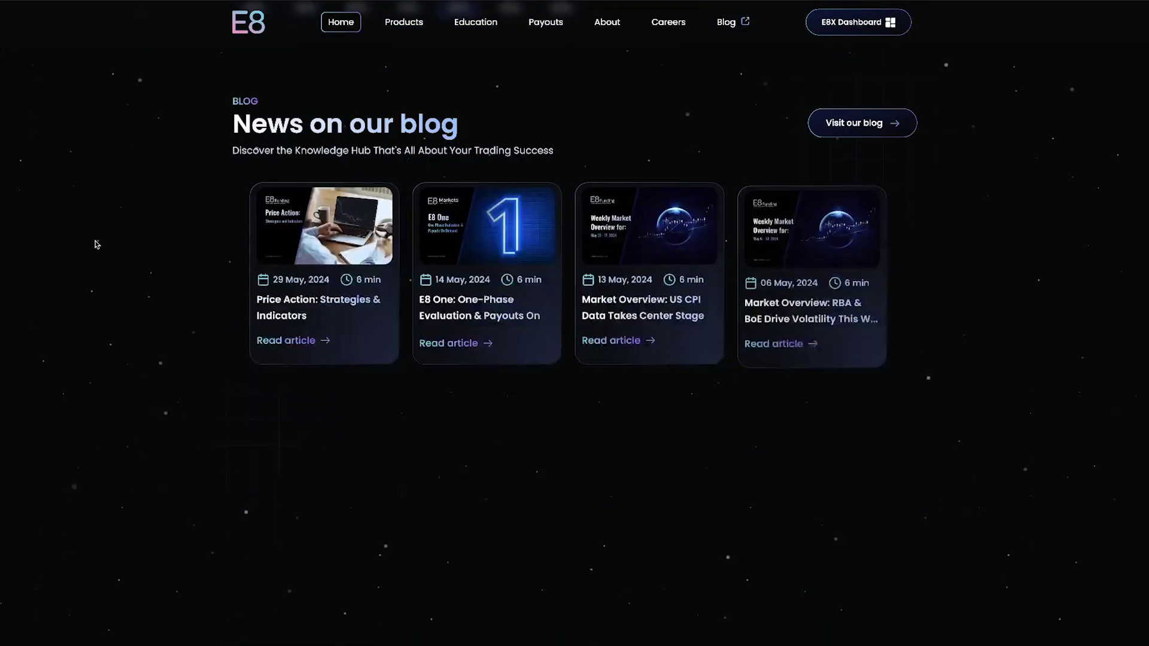
scroll(96, 245, "down", 1)
scroll(96, 245, "down", 1)
scroll(96, 244, "down", 2)
scroll(96, 245, "down", 3)
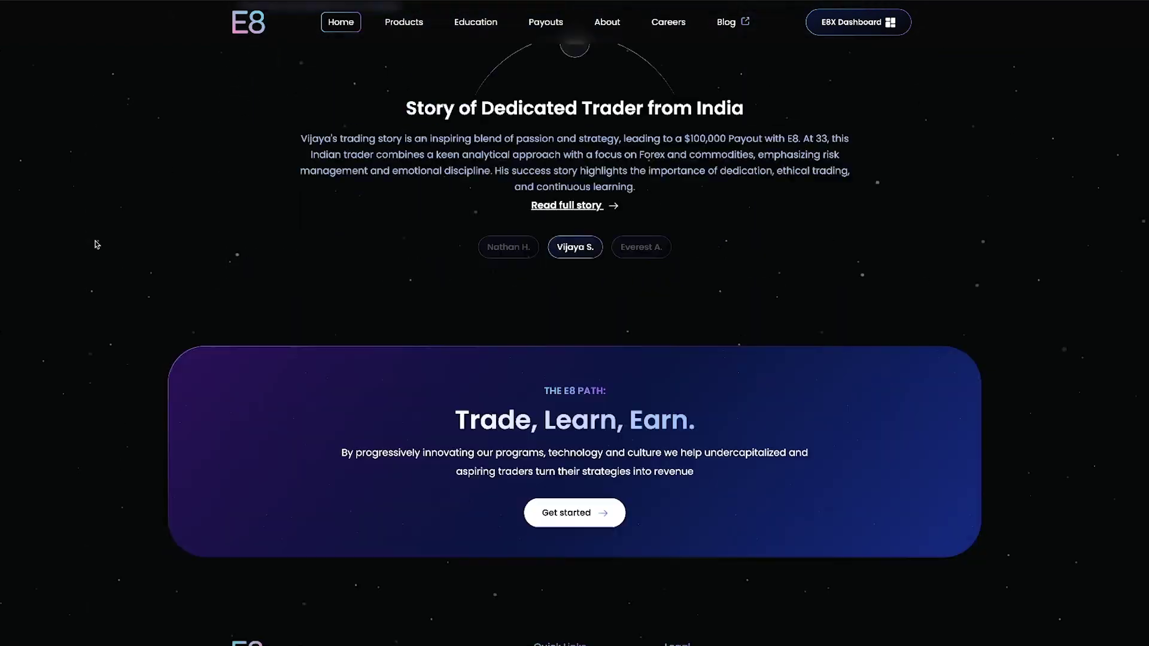
scroll(96, 244, "down", 3)
scroll(96, 244, "down", 1)
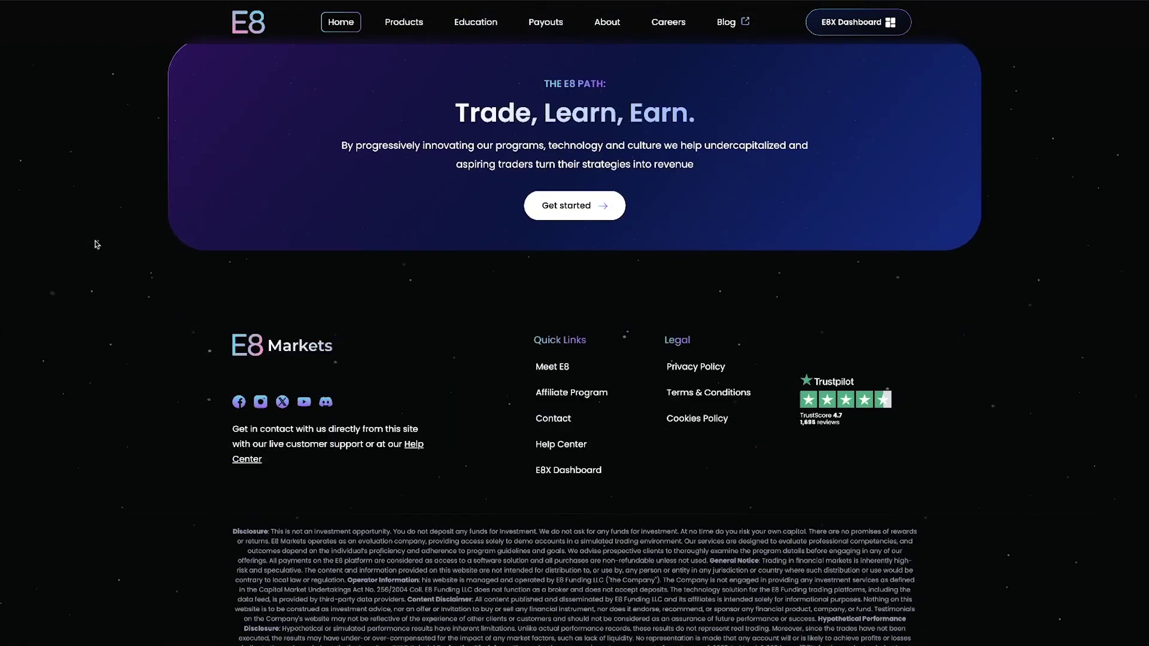
- Browse the Evaluation products page to its footer, then the Education page to its footer
left_click(395, 23)
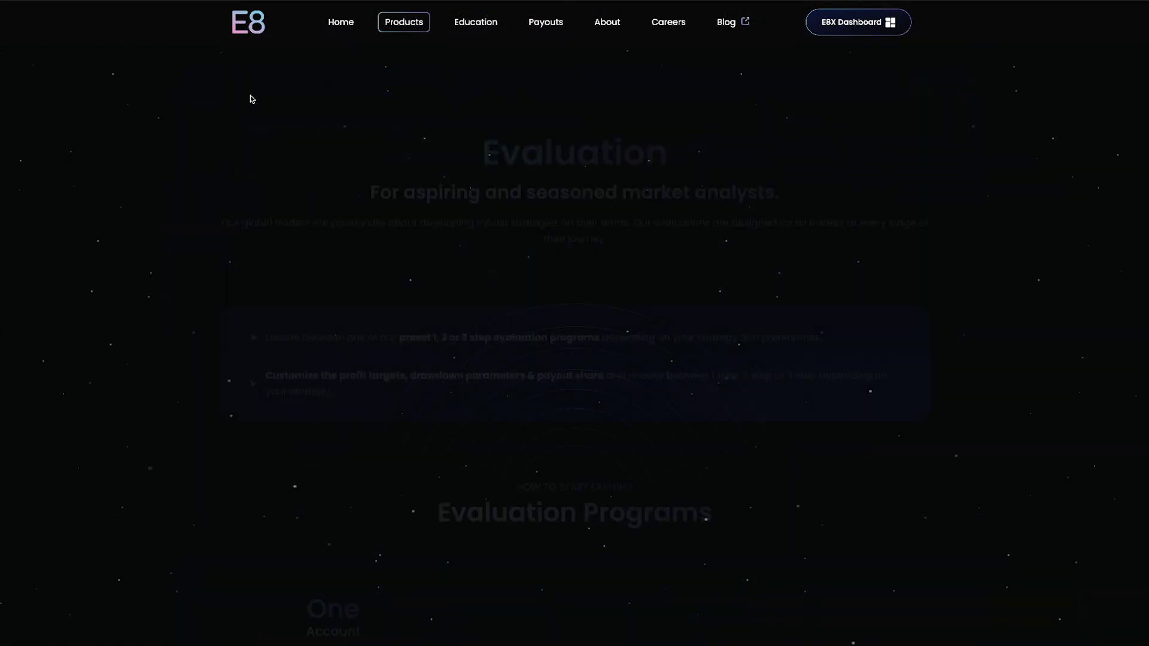
scroll(133, 111, "down", 3)
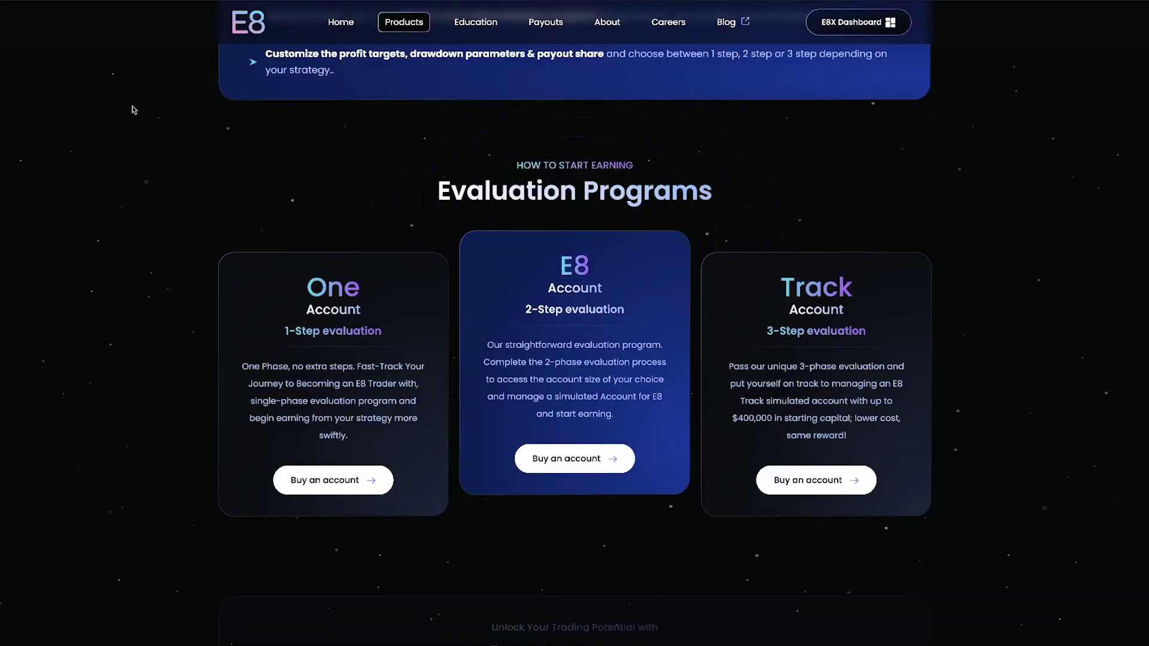
scroll(133, 110, "down", 2)
scroll(133, 110, "down", 4)
scroll(133, 109, "down", 4)
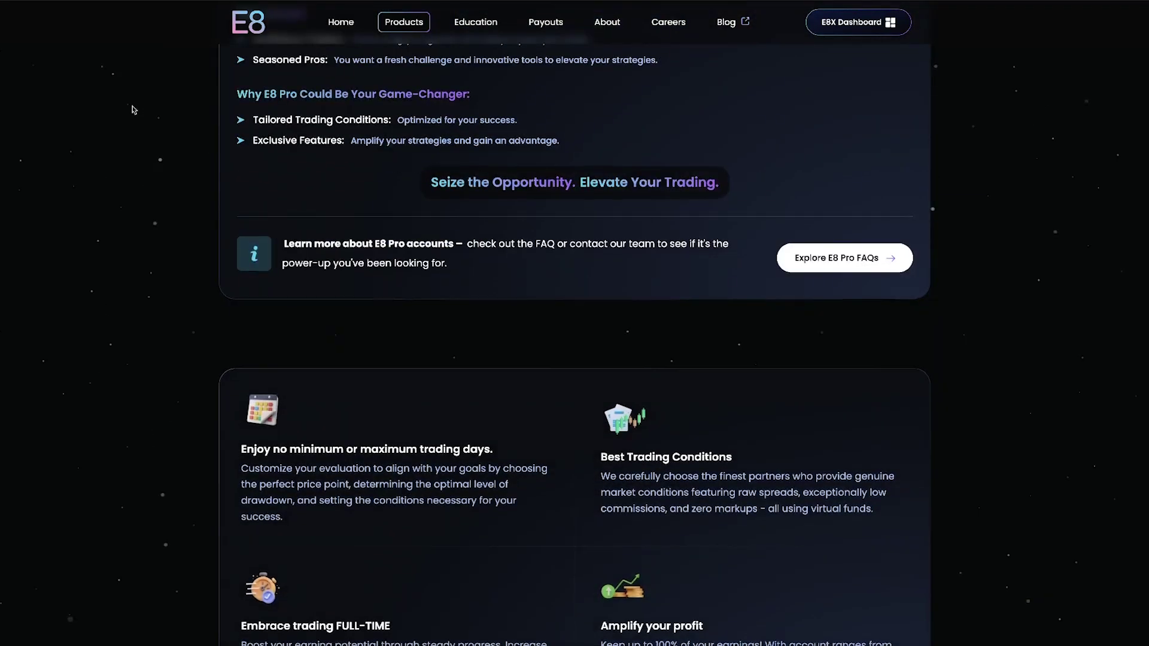
scroll(133, 110, "down", 3)
scroll(133, 110, "down", 3)
scroll(133, 110, "down", 3)
scroll(133, 109, "down", 1)
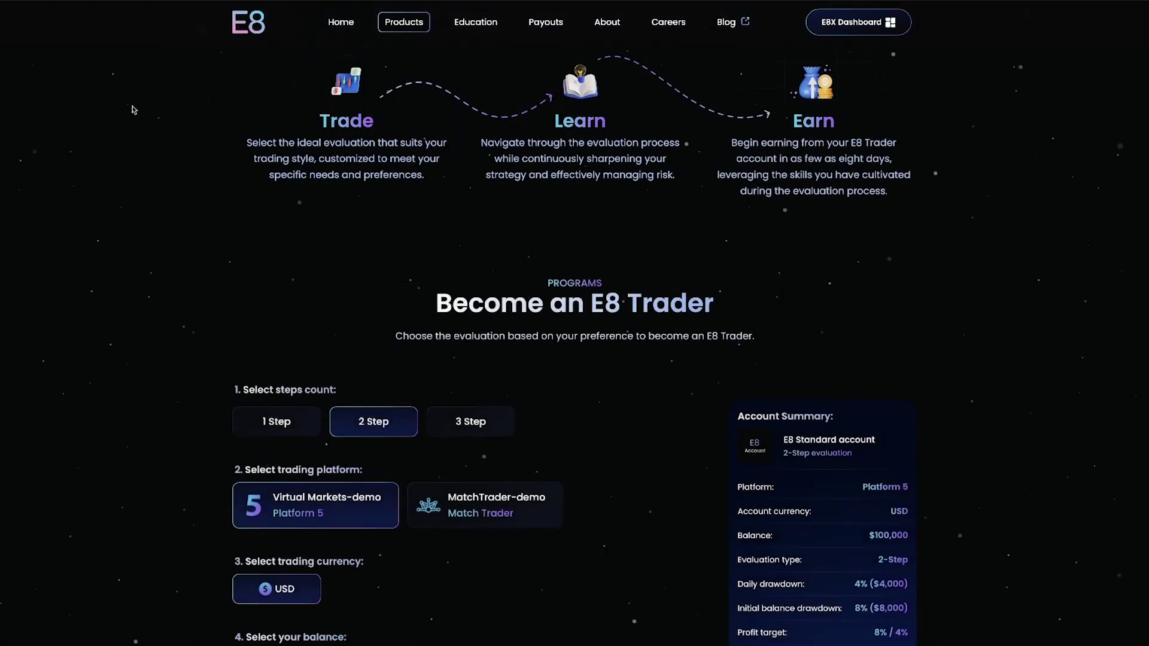
scroll(133, 110, "down", 2)
scroll(134, 109, "down", 2)
scroll(133, 109, "down", 1)
scroll(133, 110, "down", 3)
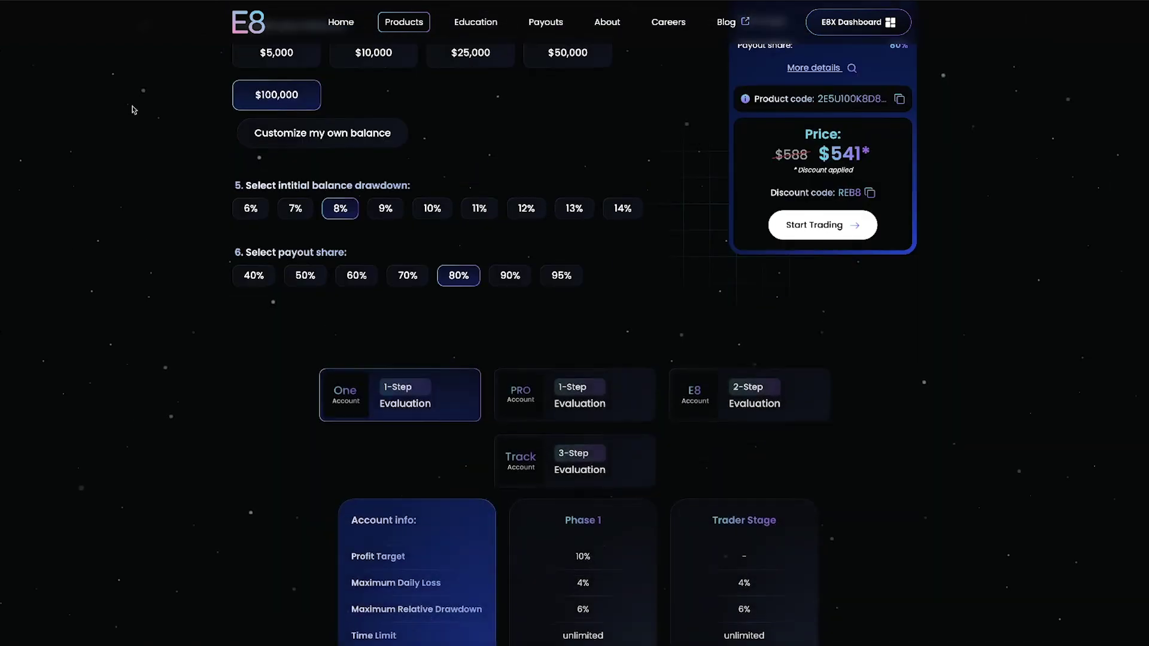
scroll(133, 109, "down", 5)
scroll(133, 110, "down", 3)
scroll(133, 109, "down", 2)
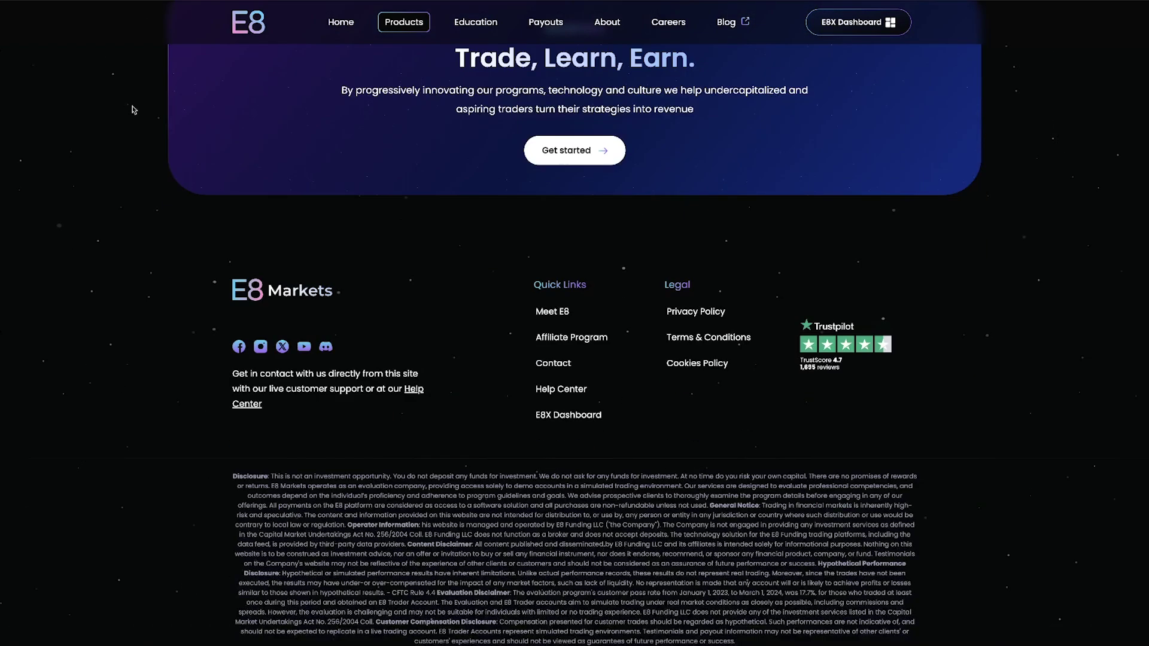
scroll(133, 110, "down", 1)
left_click(475, 22)
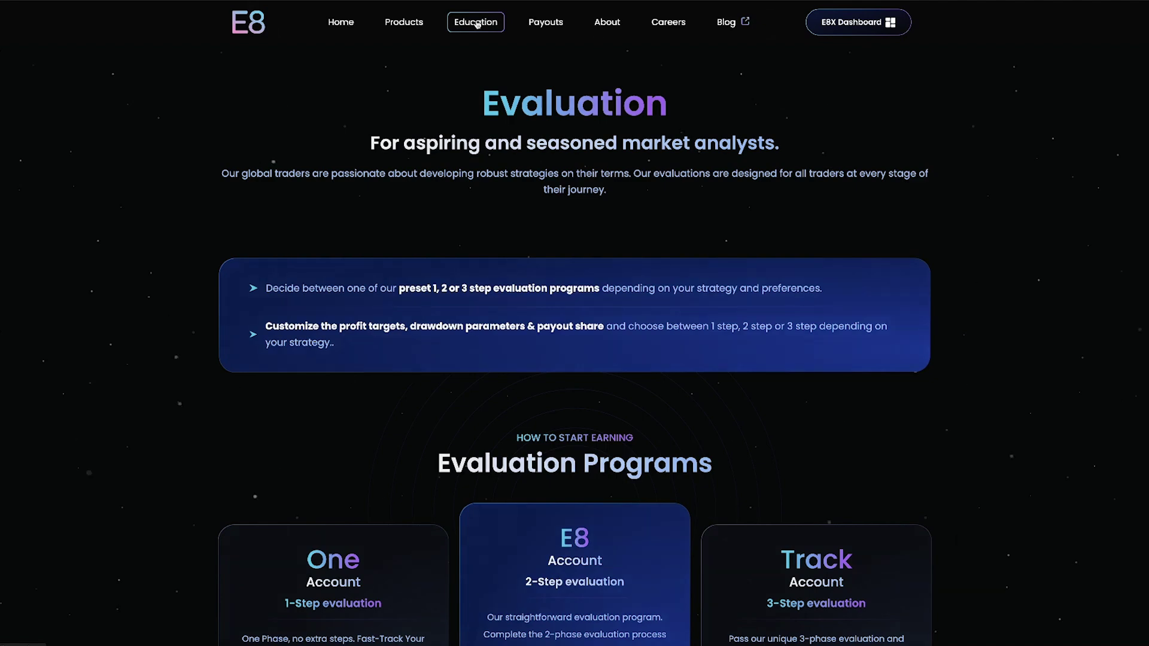
scroll(197, 122, "down", 1)
scroll(197, 121, "down", 2)
scroll(197, 122, "down", 4)
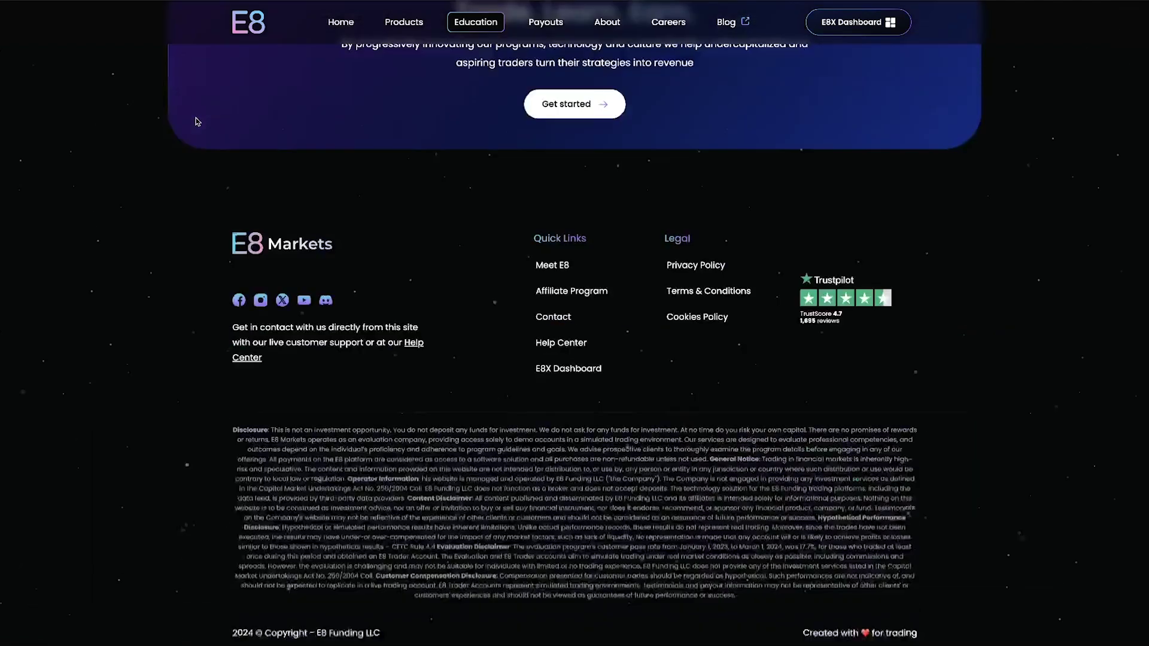
- Scroll the Payouts page past the Trustpilot banner and review cards to the footer
left_click(568, 21)
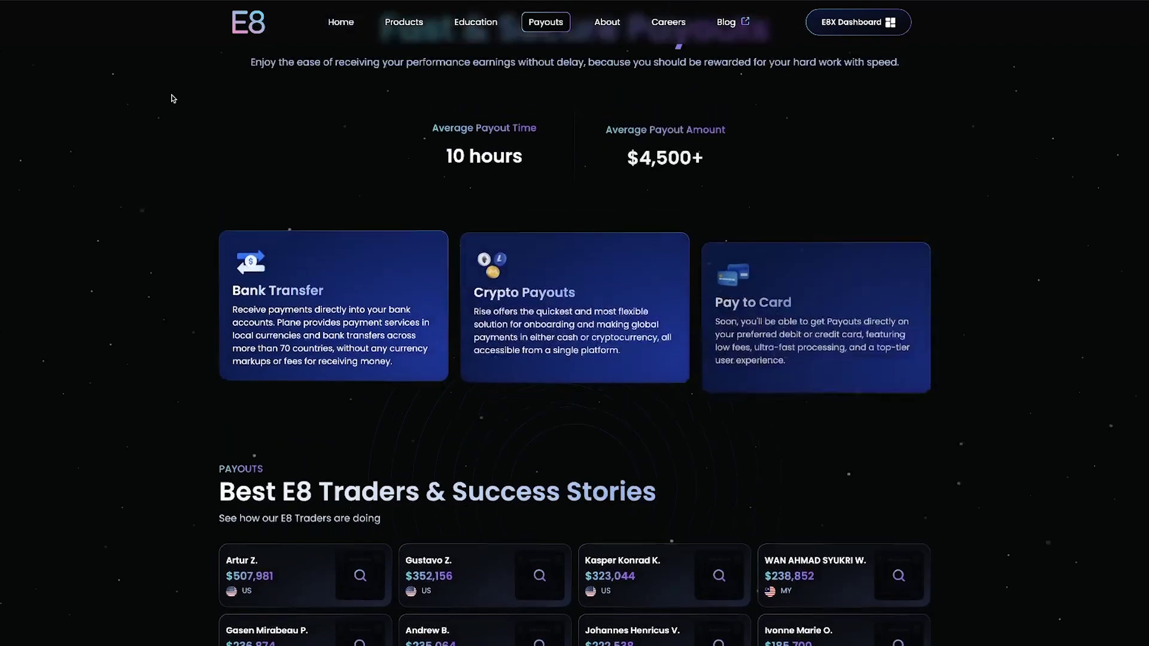
scroll(173, 101, "up", 1)
scroll(172, 102, "down", 3)
scroll(173, 103, "down", 1)
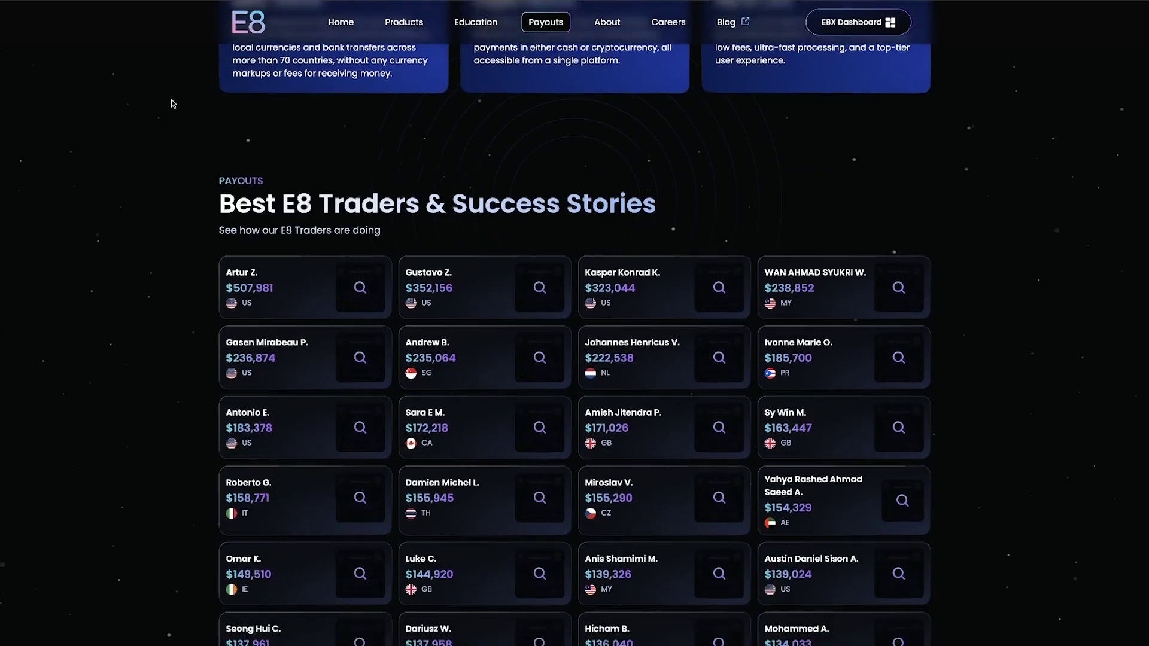
scroll(173, 104, "down", 3)
scroll(173, 103, "down", 2)
scroll(173, 103, "down", 3)
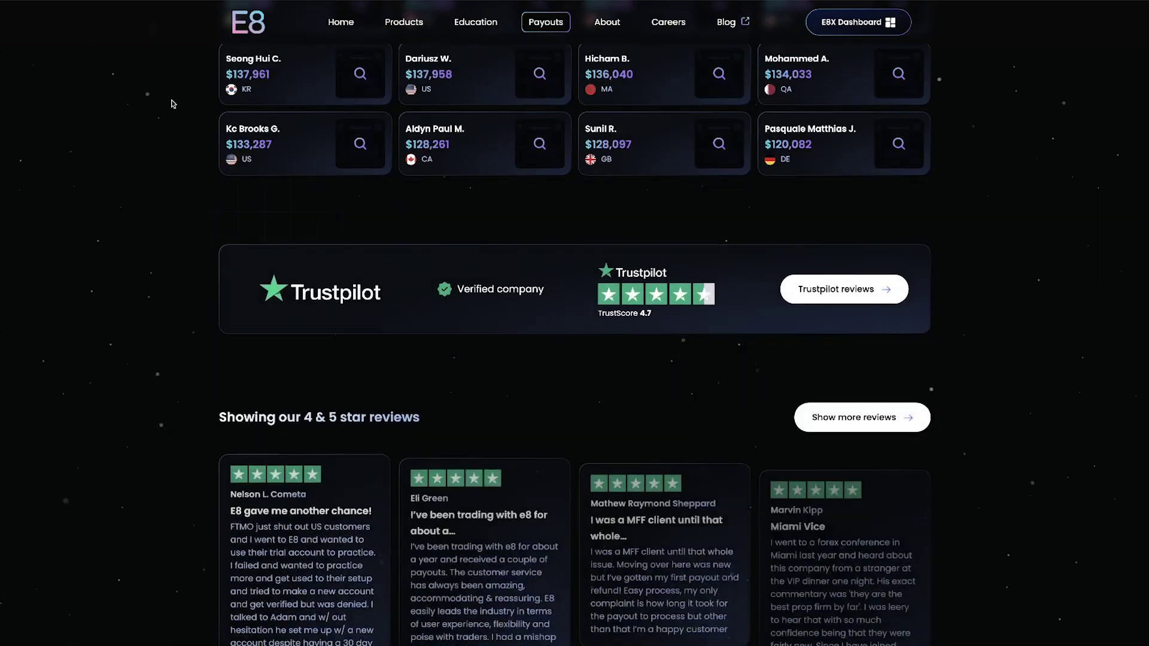
scroll(173, 104, "down", 3)
scroll(173, 103, "down", 2)
scroll(173, 103, "down", 2)
scroll(172, 103, "down", 3)
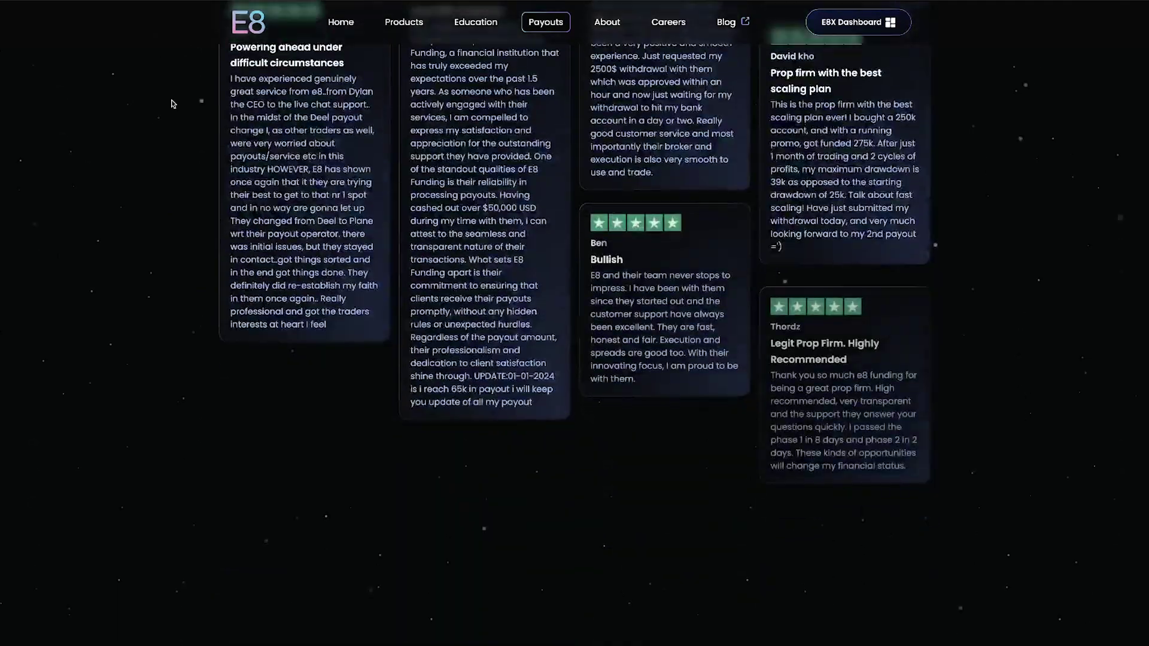
scroll(173, 104, "down", 3)
scroll(172, 104, "down", 2)
scroll(172, 103, "down", 2)
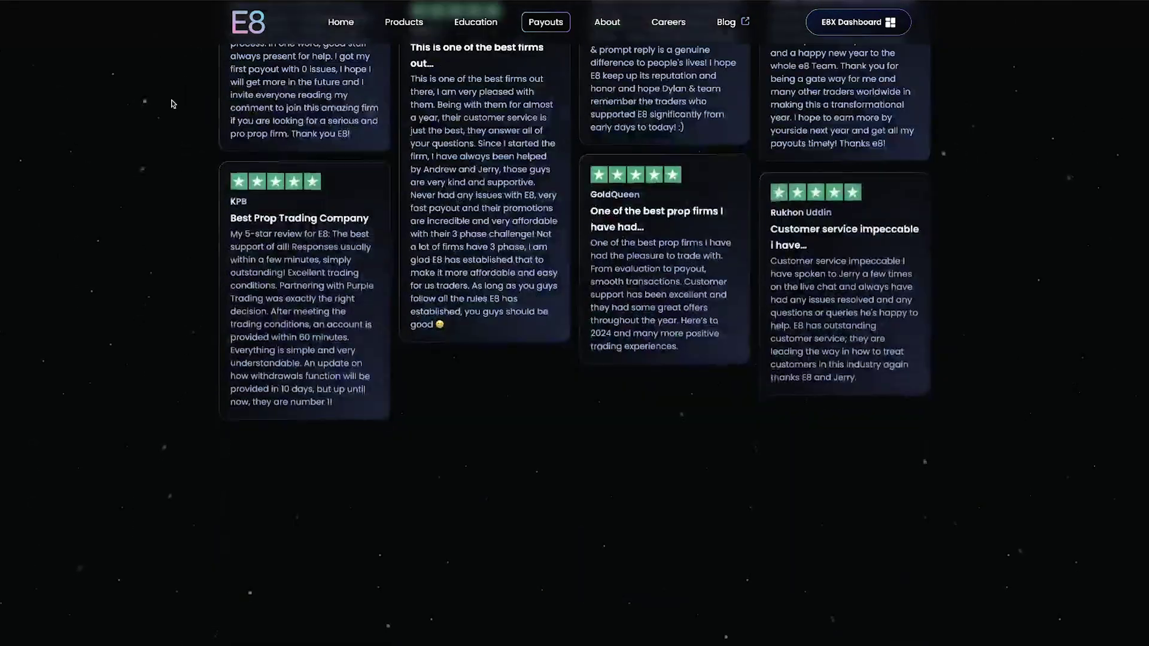
scroll(172, 103, "down", 1)
scroll(173, 103, "down", 2)
scroll(173, 104, "down", 1)
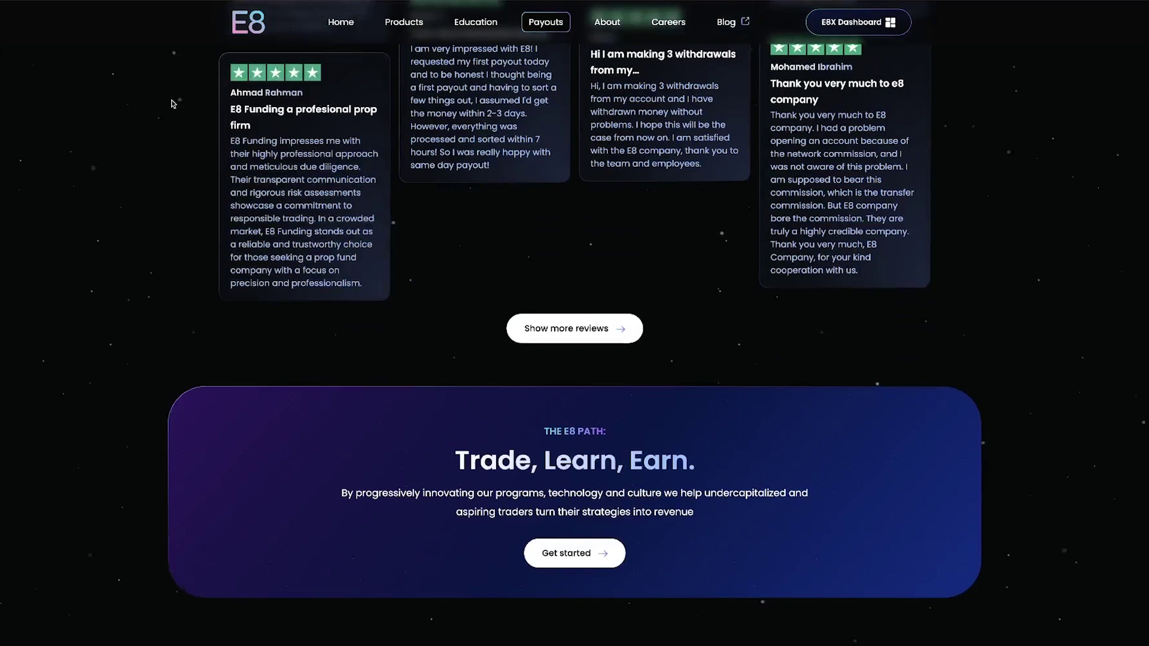
scroll(172, 103, "down", 2)
scroll(173, 104, "down", 1)
scroll(173, 103, "down", 2)
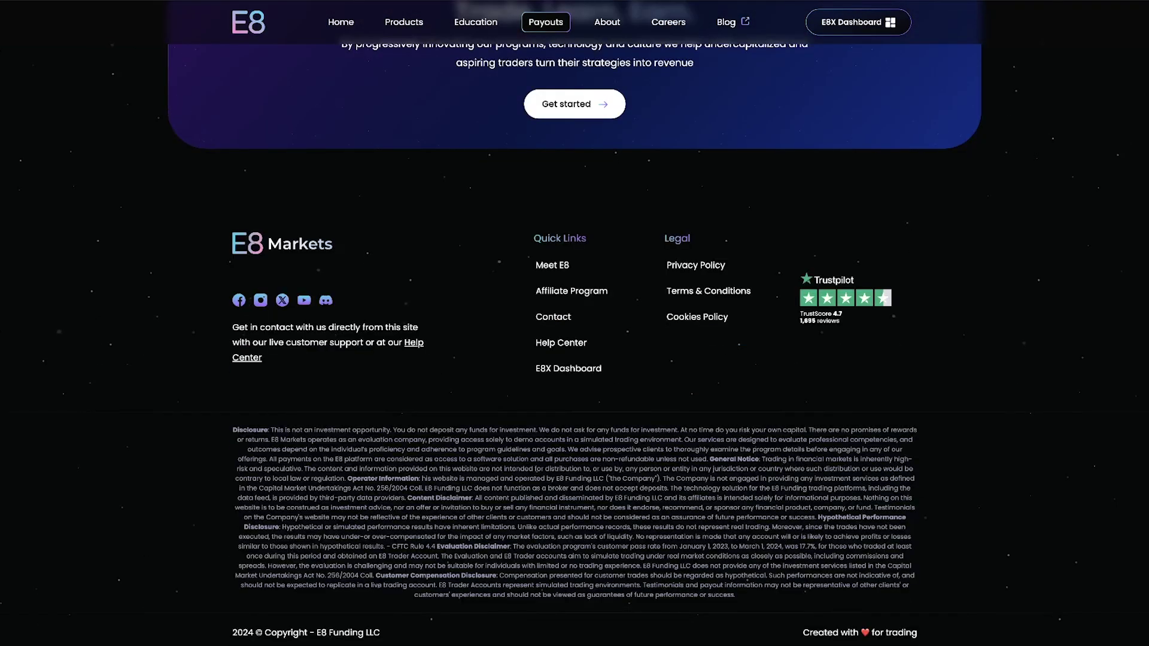
- Read the About page's E8 Funding-to-E8 Markets rebrand sections and timeline to the footer
left_click(610, 34)
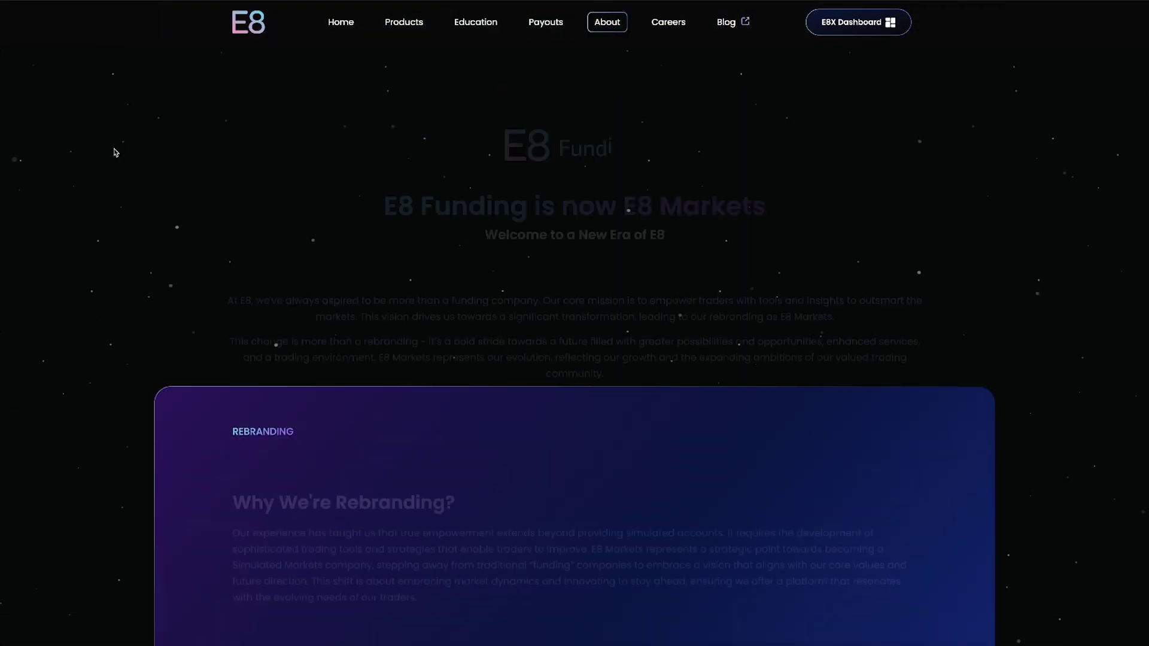
scroll(115, 153, "down", 2)
scroll(115, 152, "down", 1)
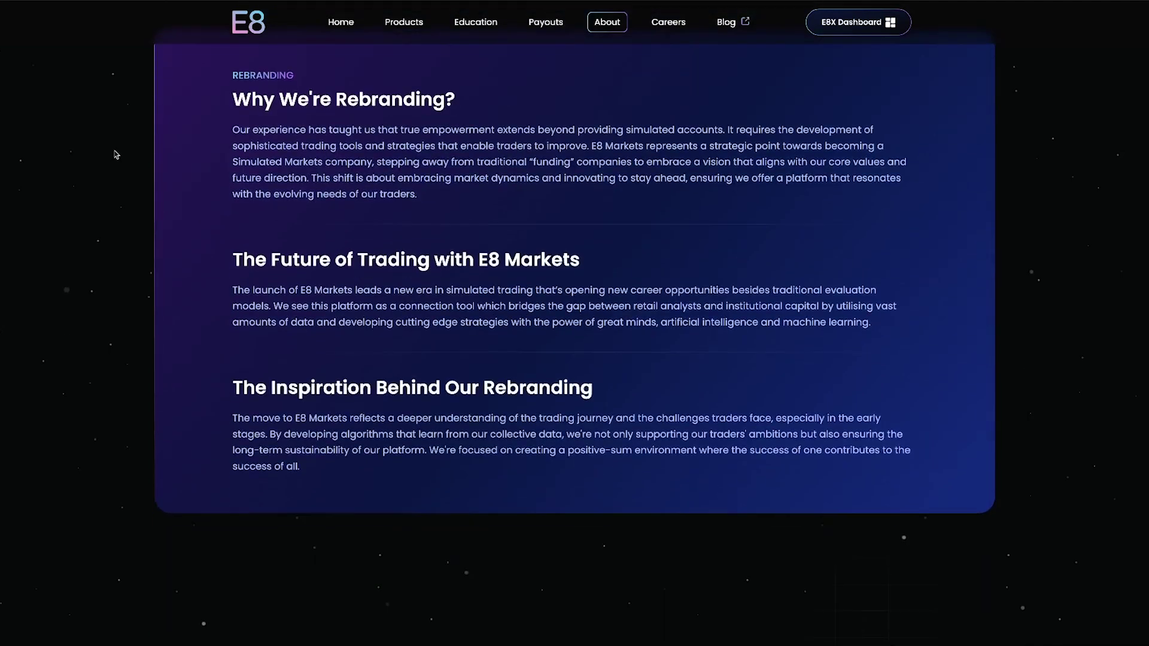
scroll(115, 155, "down", 2)
scroll(115, 154, "down", 1)
scroll(115, 155, "down", 2)
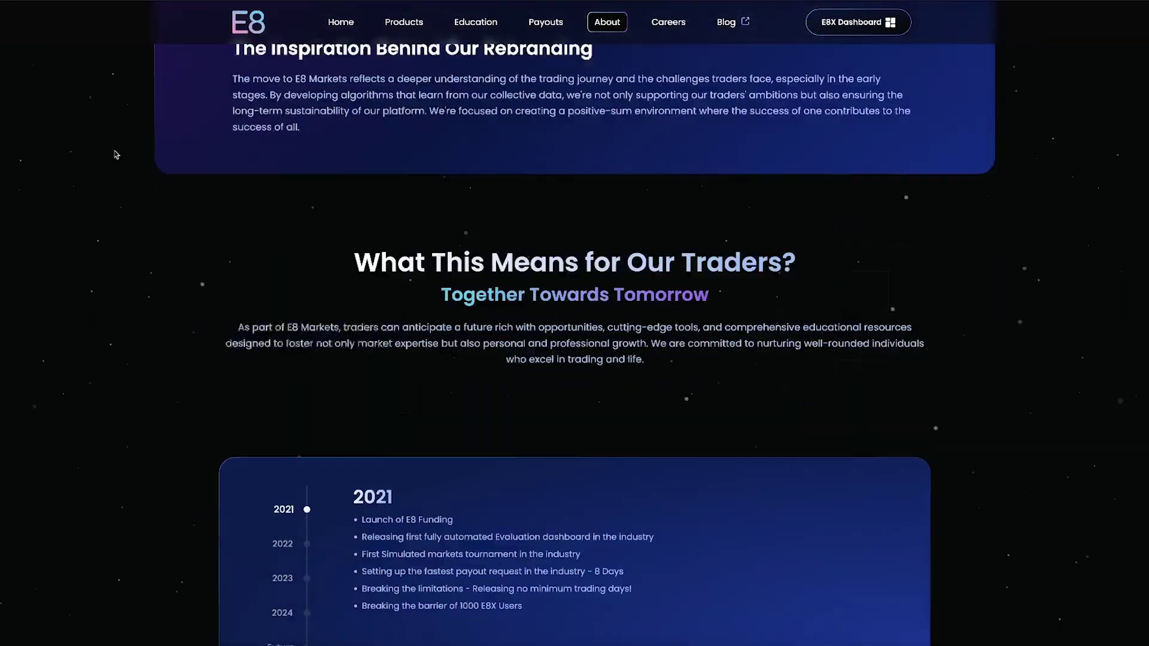
scroll(114, 155, "down", 1)
scroll(115, 155, "down", 1)
scroll(116, 155, "down", 3)
scroll(115, 154, "down", 1)
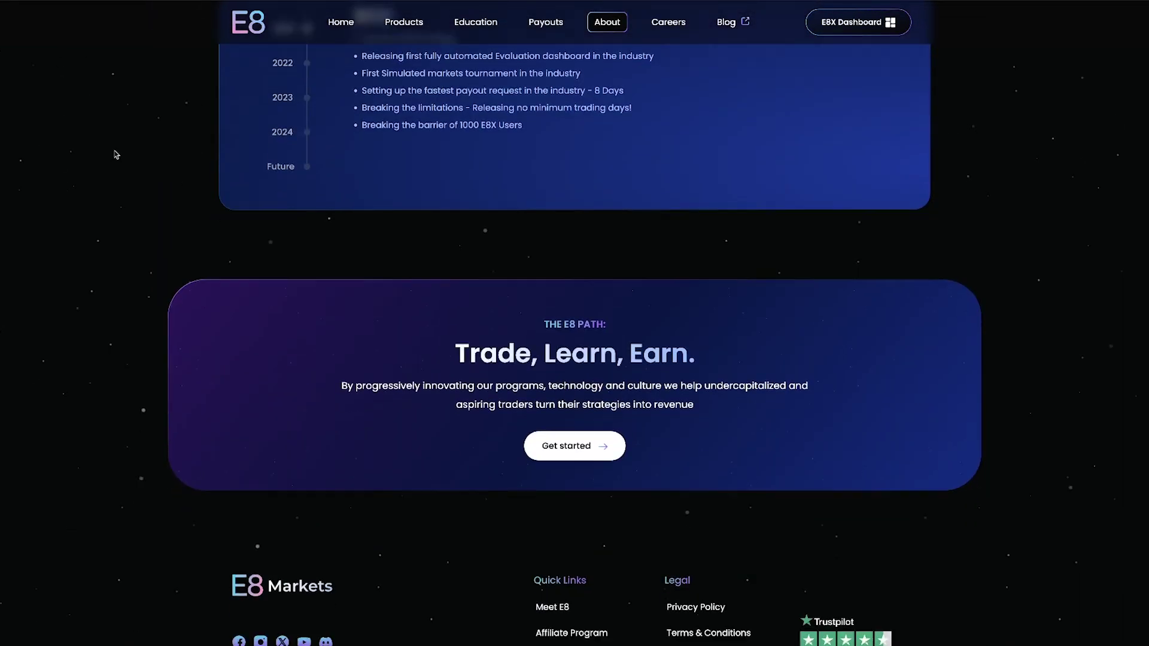
scroll(115, 154, "down", 2)
scroll(115, 155, "down", 1)
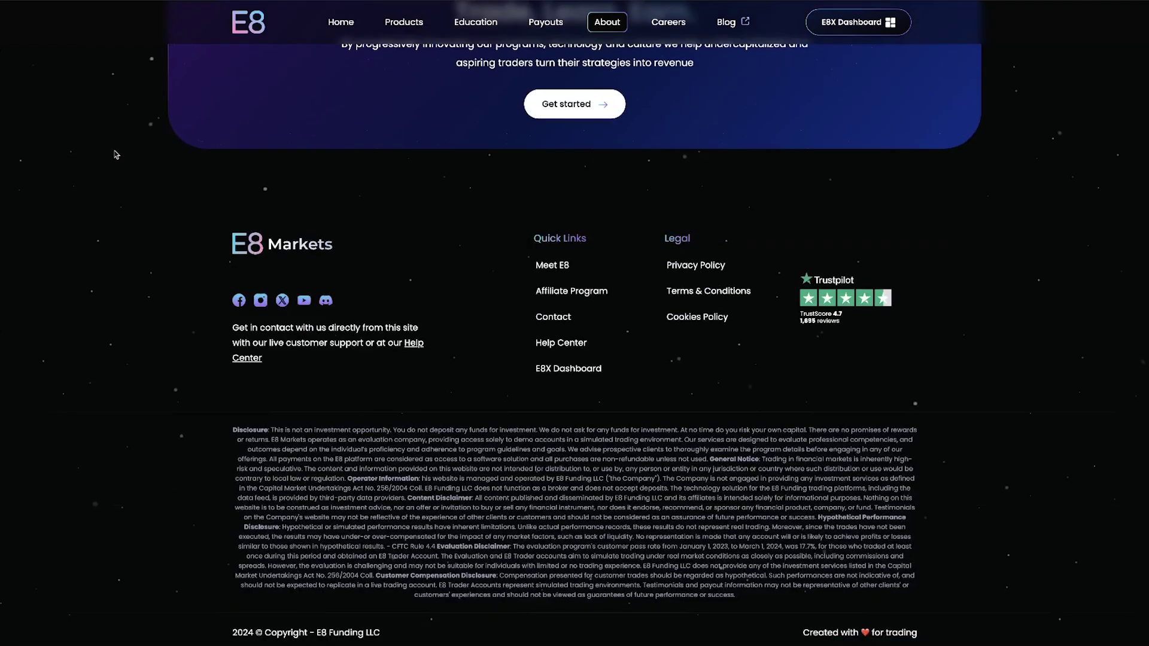
- Refresh to the new E8X Dashboard version and reach the Verification page from the order form
left_click(856, 25)
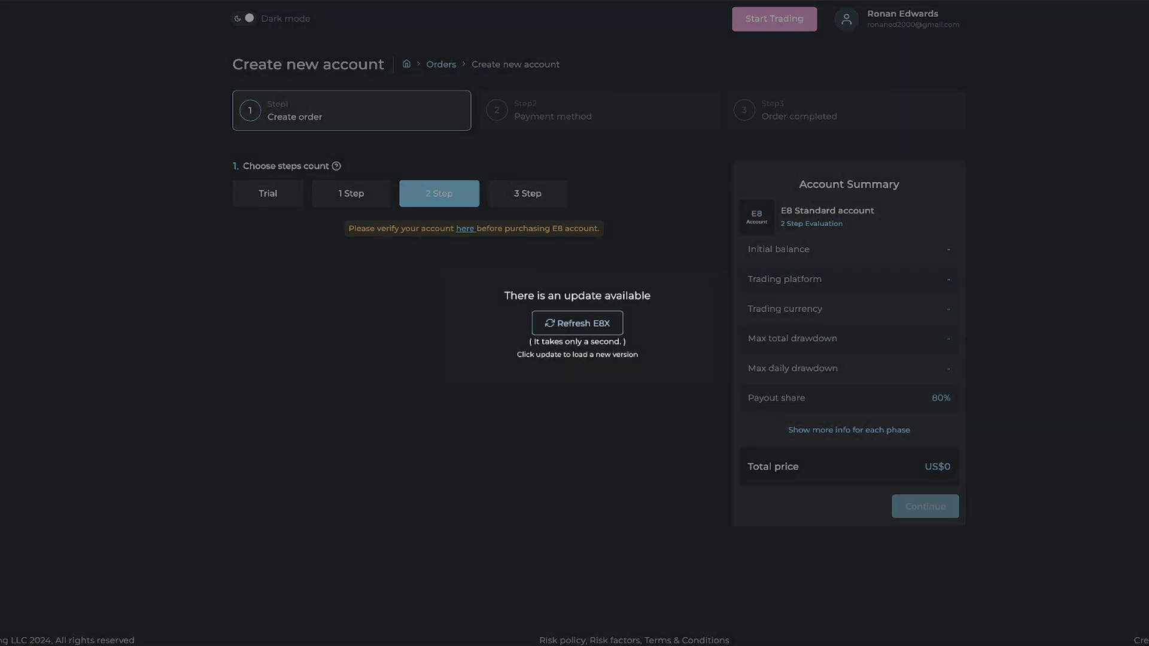
left_click(596, 324)
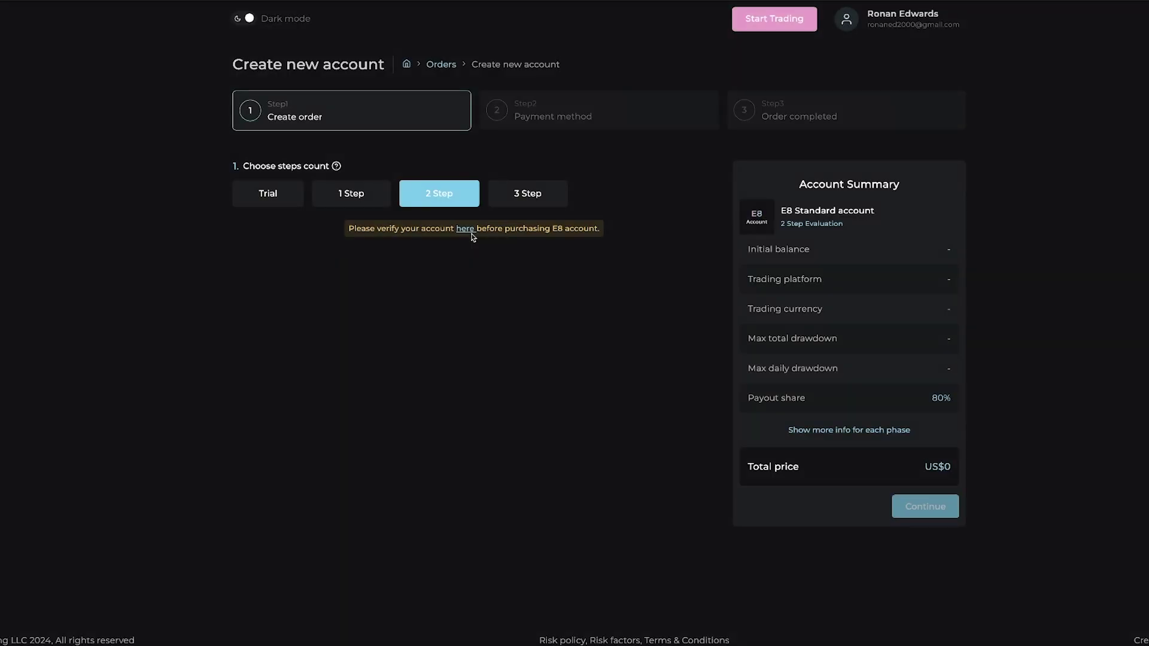
left_click(465, 229)
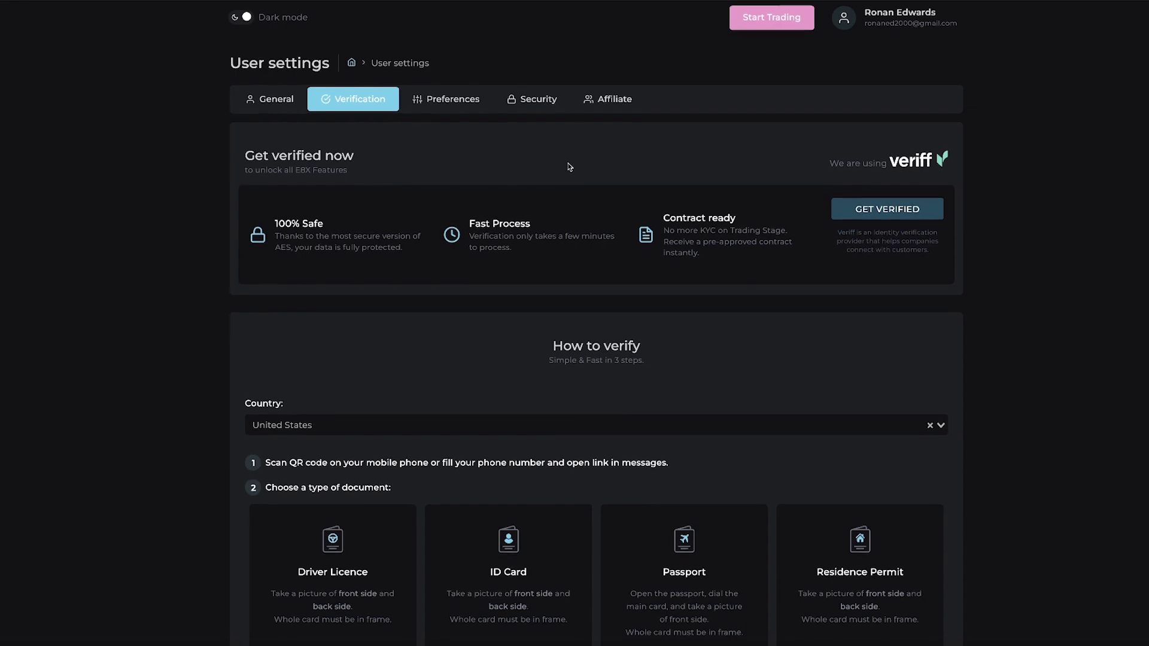
scroll(569, 167, "down", 2)
scroll(568, 168, "down", 3)
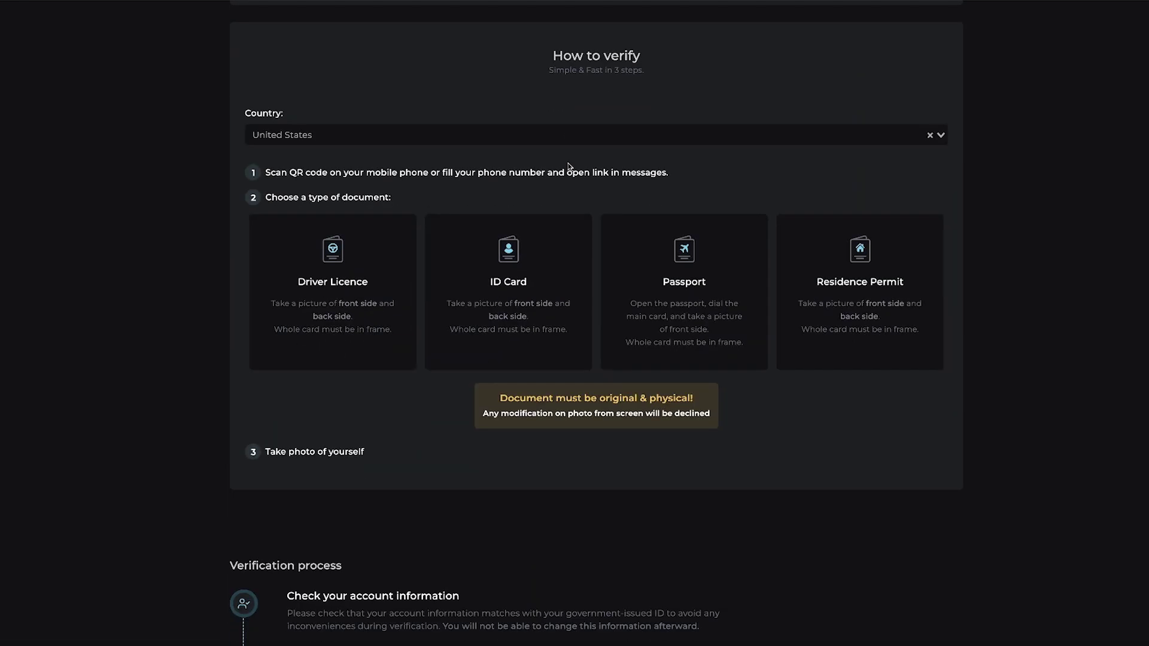
scroll(568, 167, "down", 3)
scroll(569, 167, "down", 2)
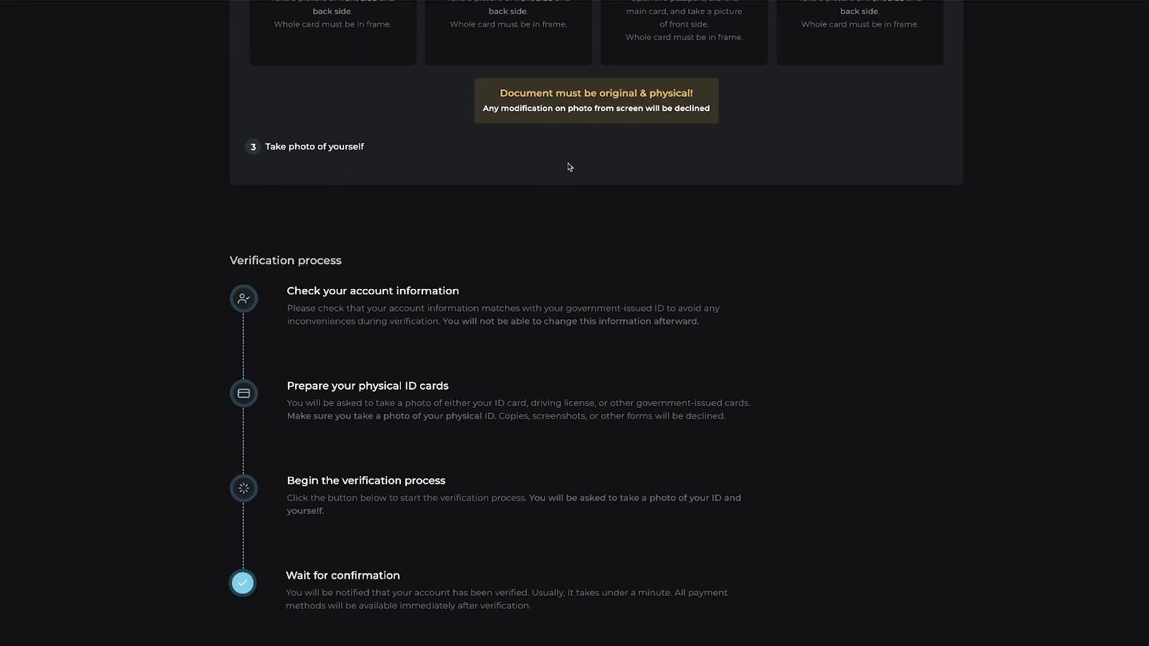
scroll(568, 167, "down", 4)
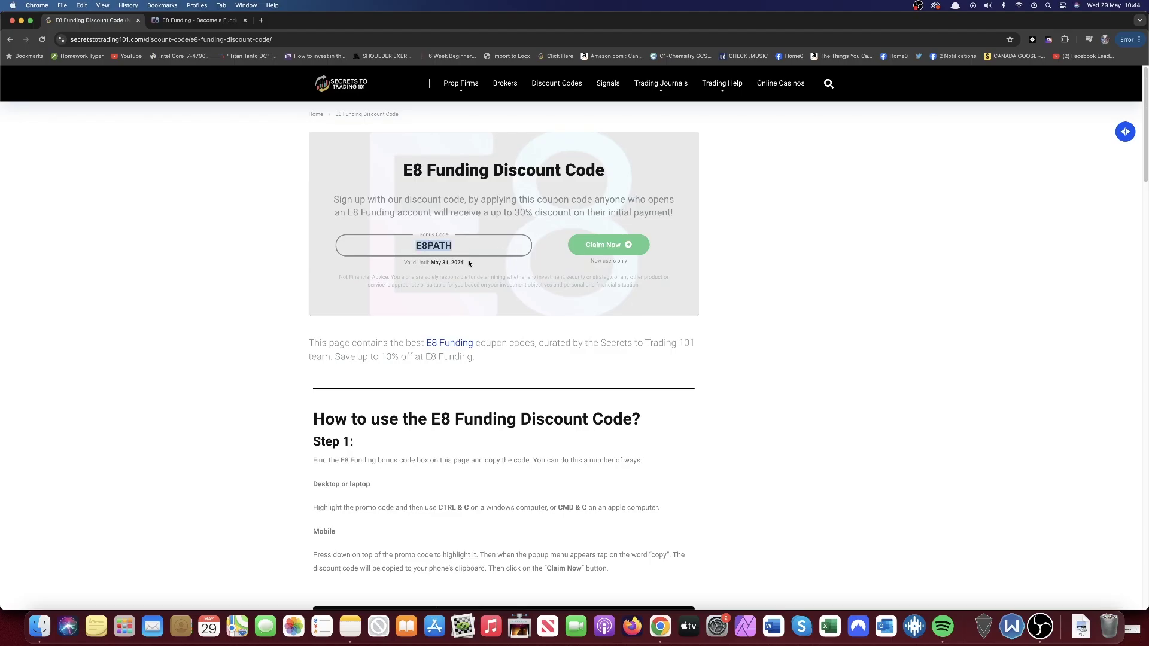
- Claim the E8PATH code, dropping the 2-Step $100,000 account from $588 to $541
left_click(607, 252)
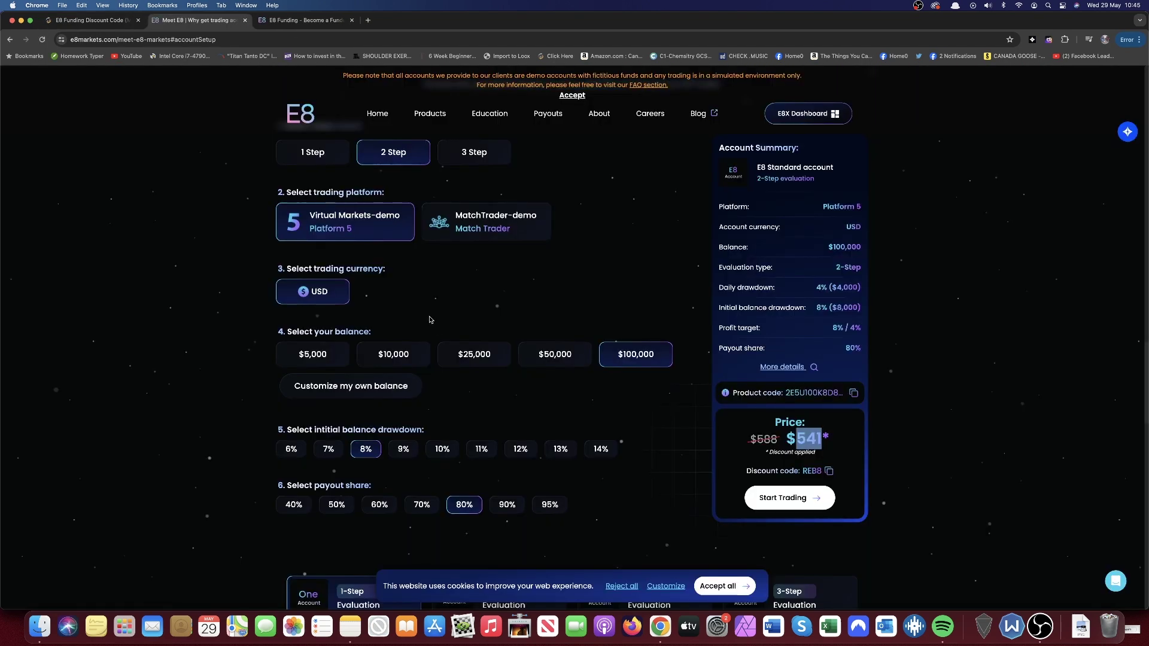
scroll(696, 328, "down", 10)
scroll(613, 310, "down", 3)
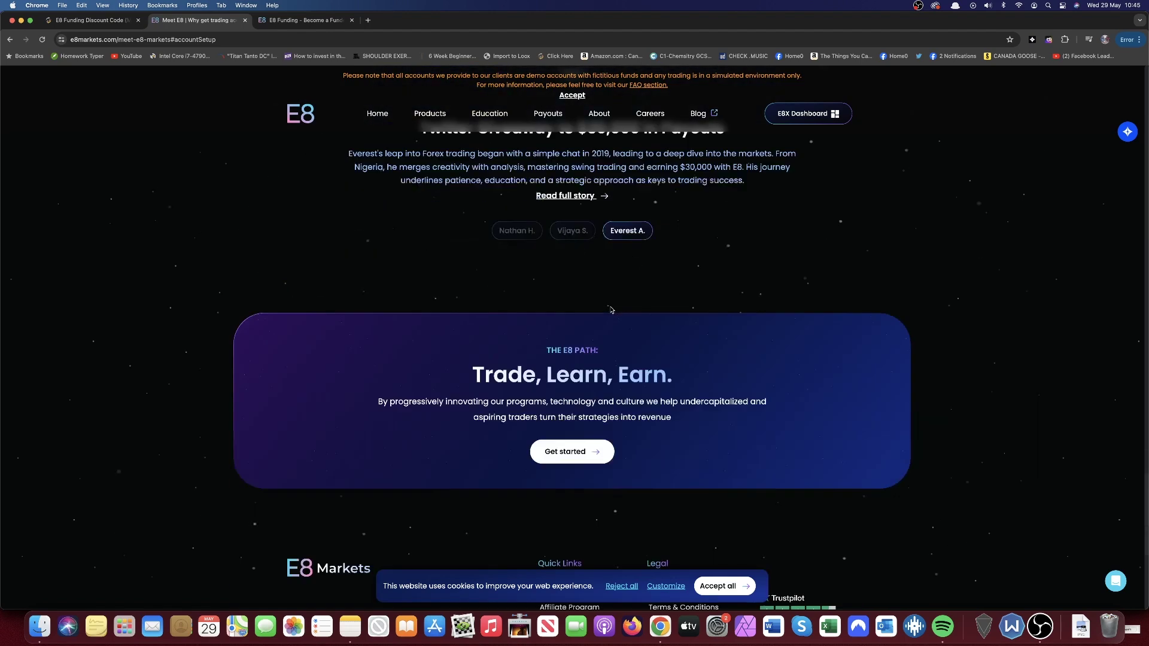
scroll(613, 309, "up", 3)
scroll(620, 324, "up", 4)
scroll(639, 318, "up", 3)
scroll(639, 318, "up", 1)
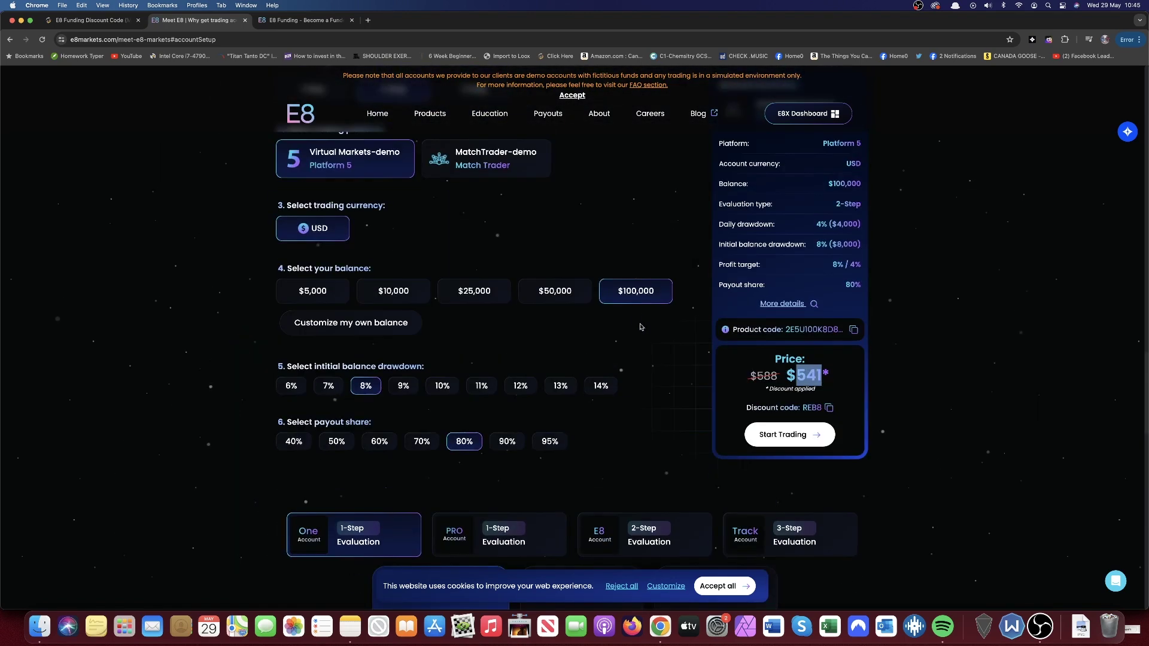